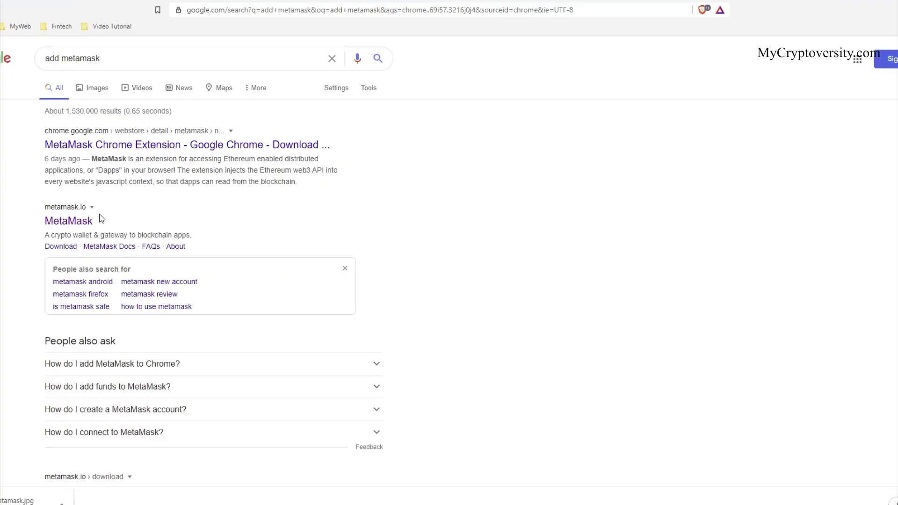
Install the MetaMask extension for Brave through the download page of metamask.io and the Chrome Web Store.
click(73, 228)
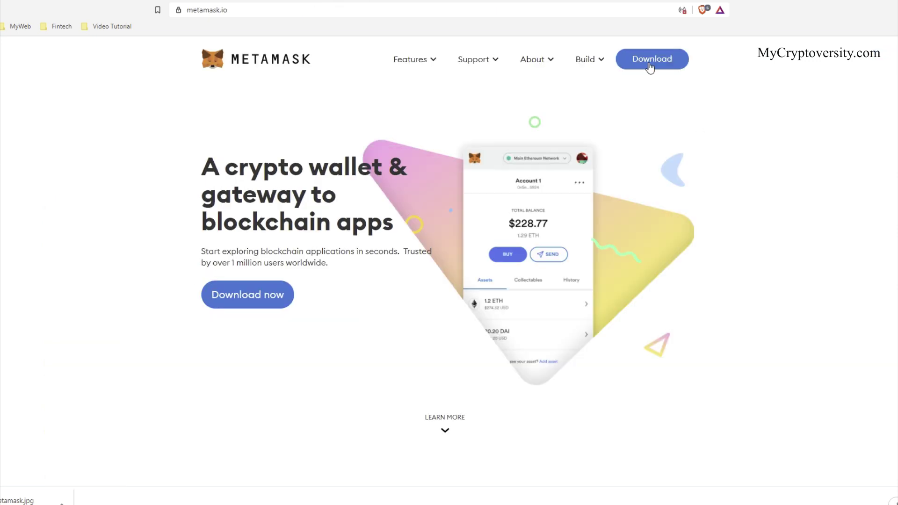
click(649, 69)
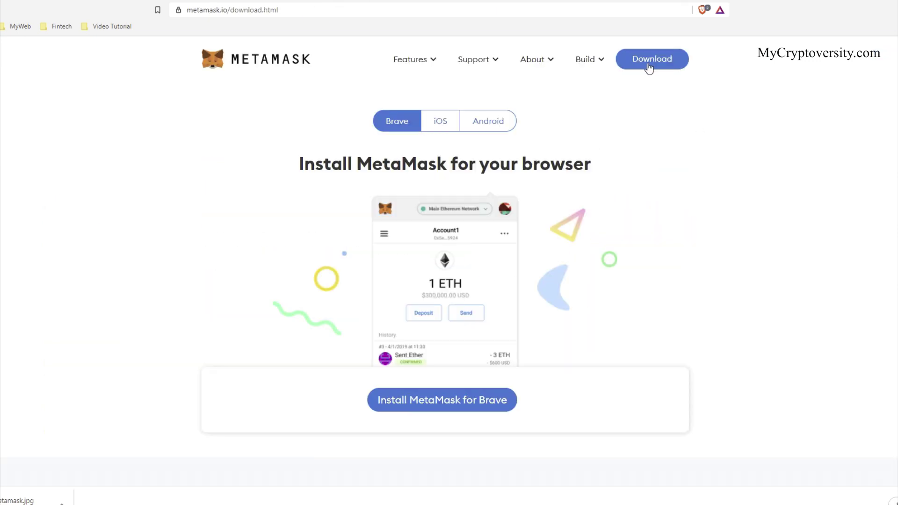
scroll(581, 291, down, 1)
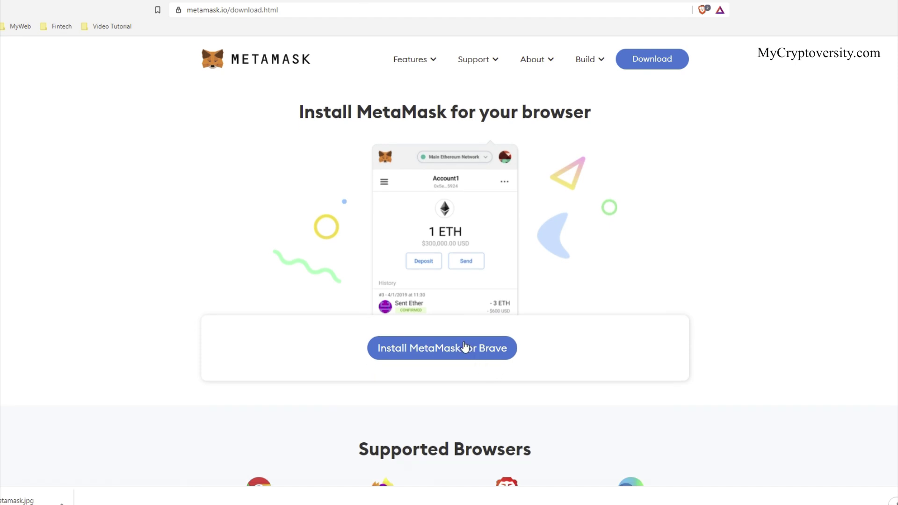
click(448, 351)
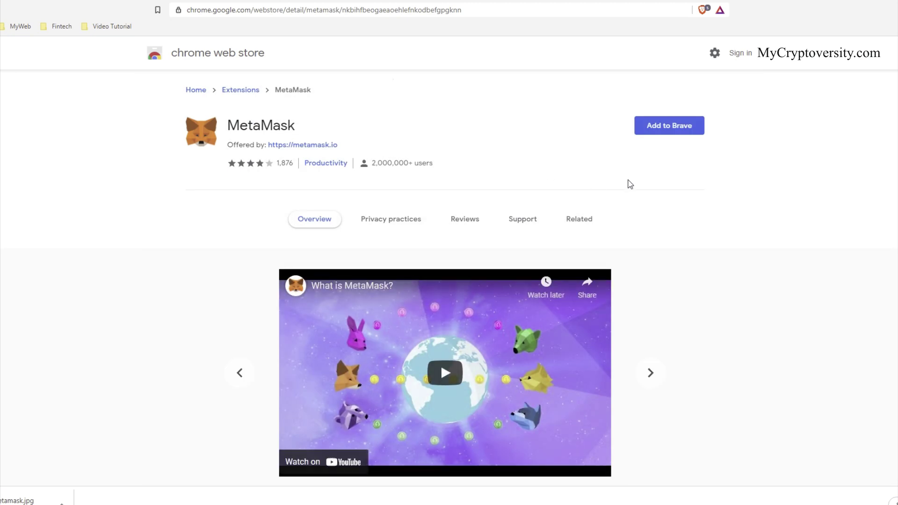
click(668, 129)
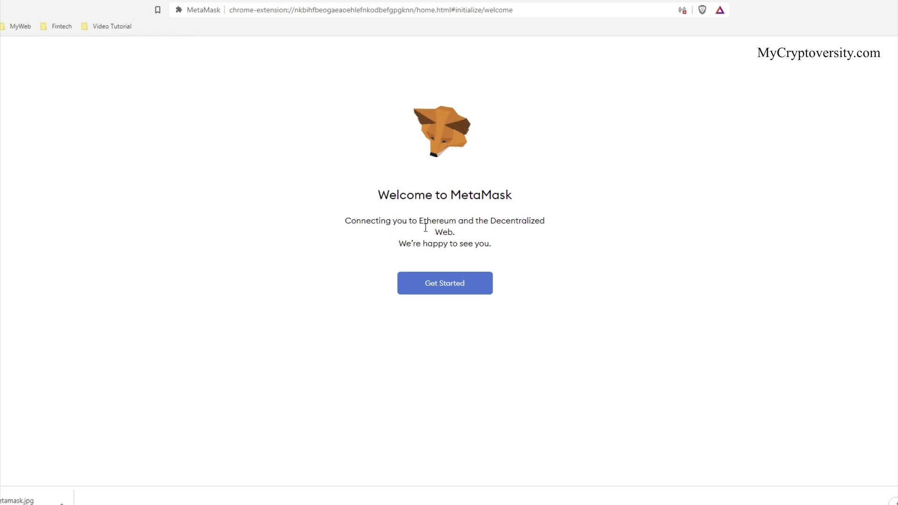
Begin setting up MetaMask by choosing to create a new wallet and agreeing to share usage data.
click(443, 285)
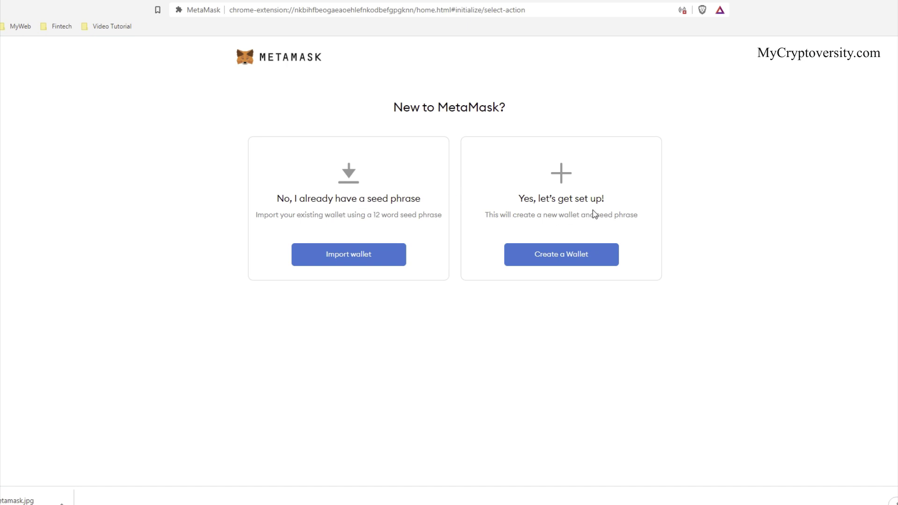
click(567, 261)
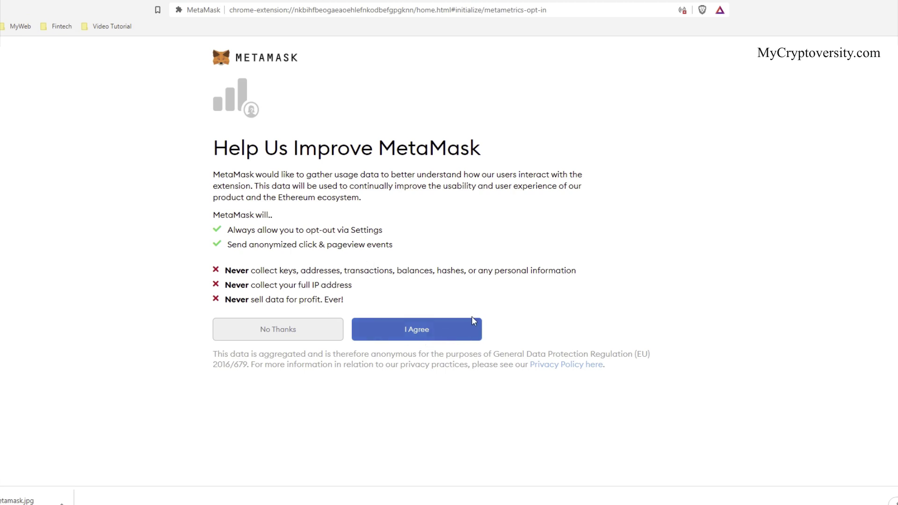
click(411, 331)
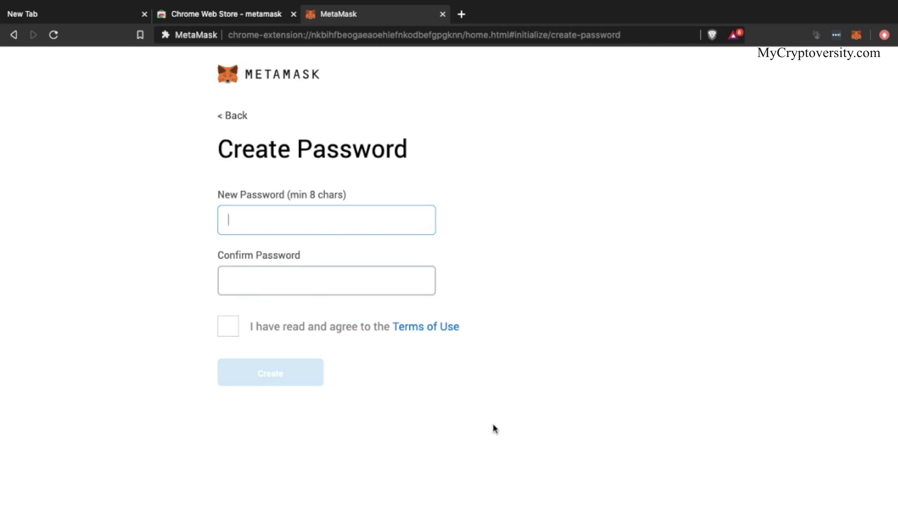
Create the wallet with a new password, accepting the Terms of Use, and finish the setup.
text(•••••••••)
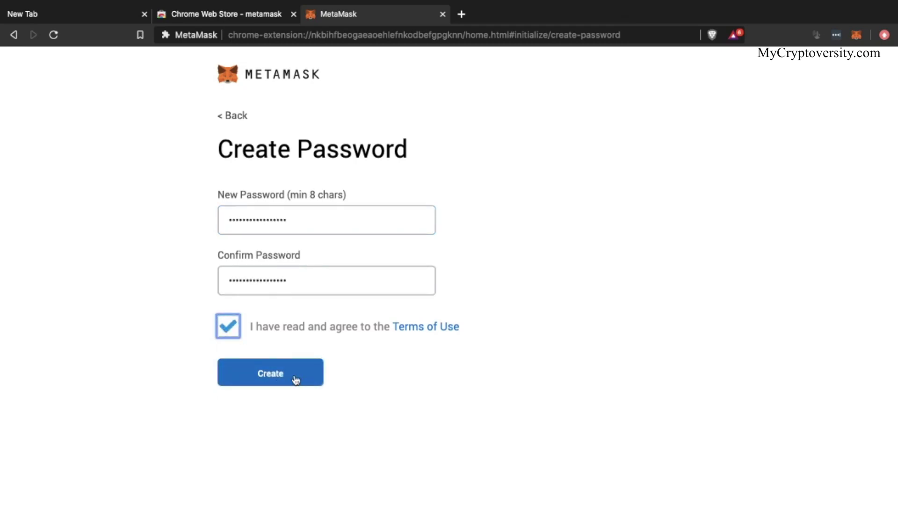
click(295, 380)
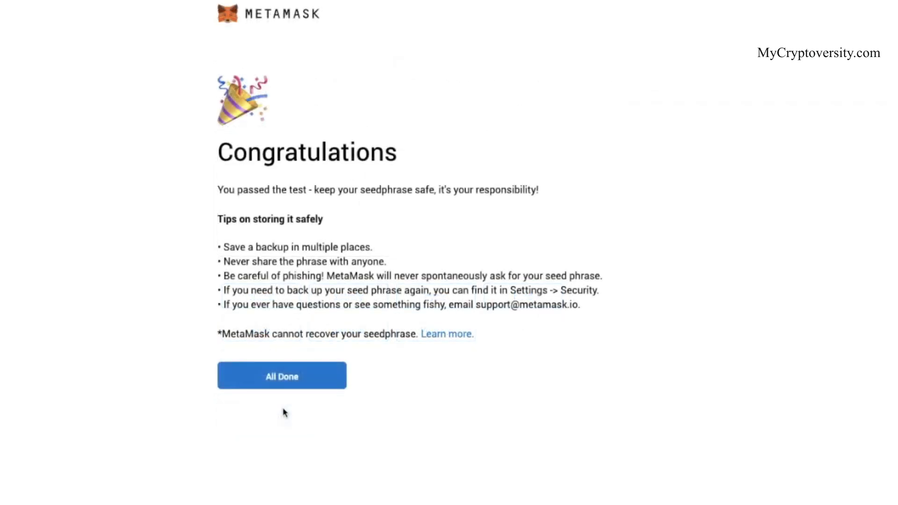
click(282, 375)
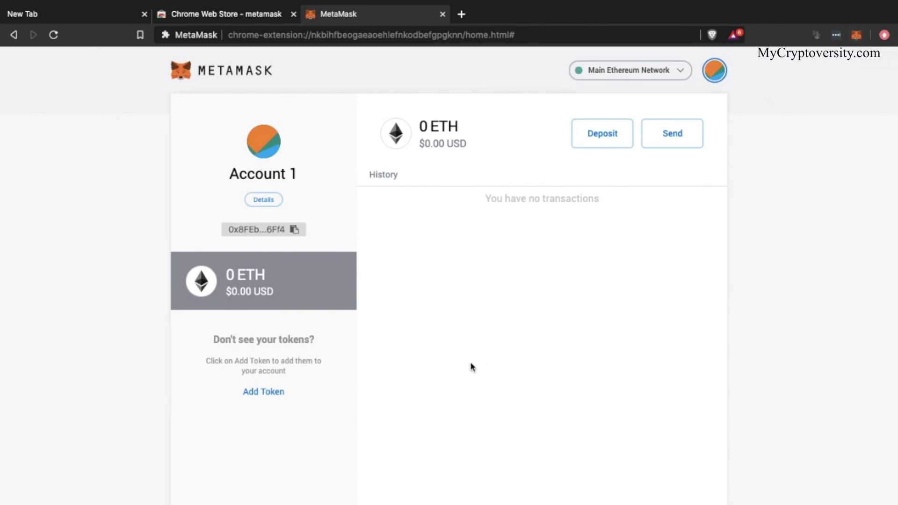
View Account 1's details with its QR code, close them and open the deposit options.
click(263, 201)
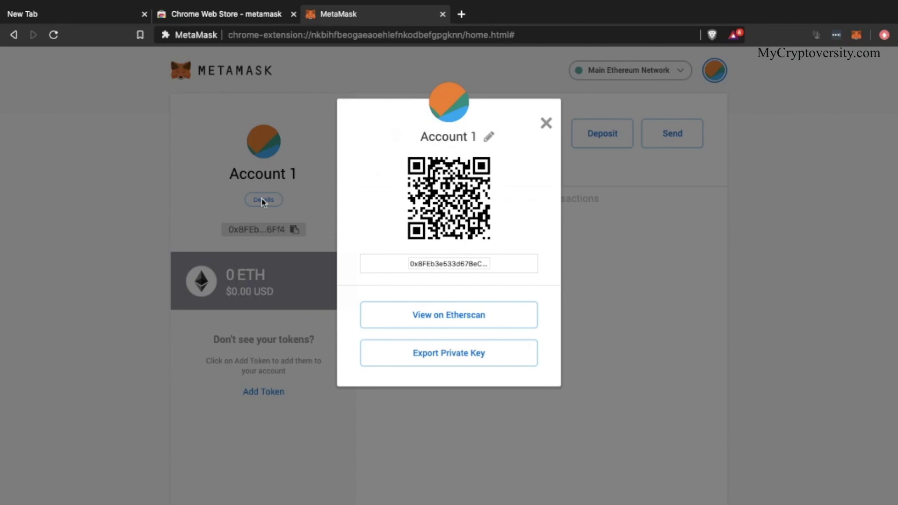
click(546, 123)
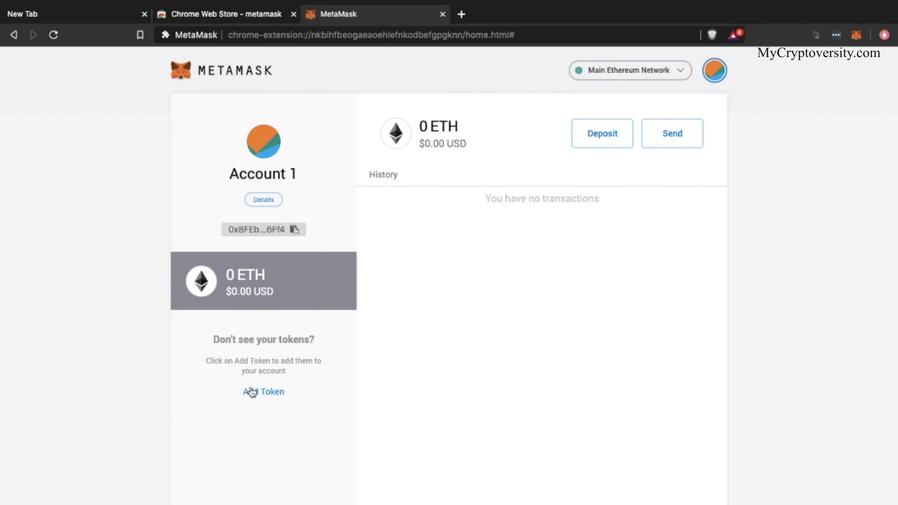
click(598, 143)
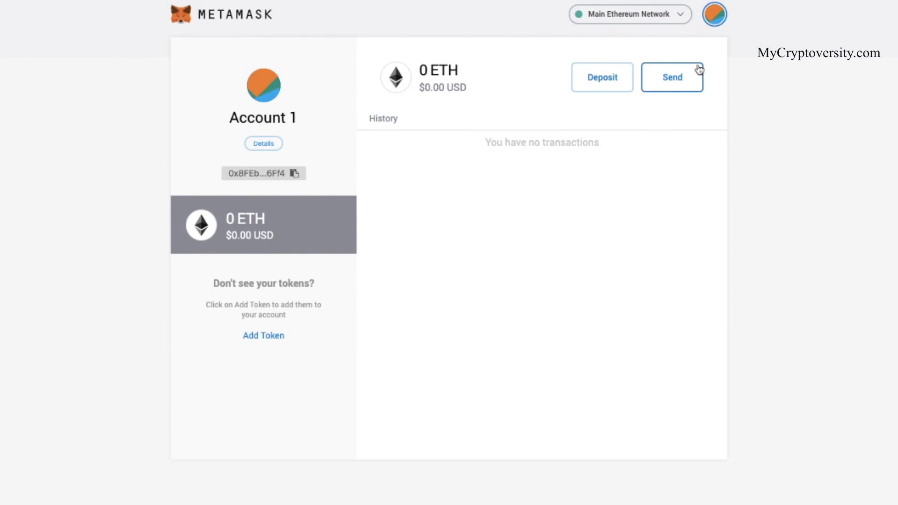
Connect a Trezor hardware wallet, allowing the public key export once for this session, and unlock its first account.
click(714, 20)
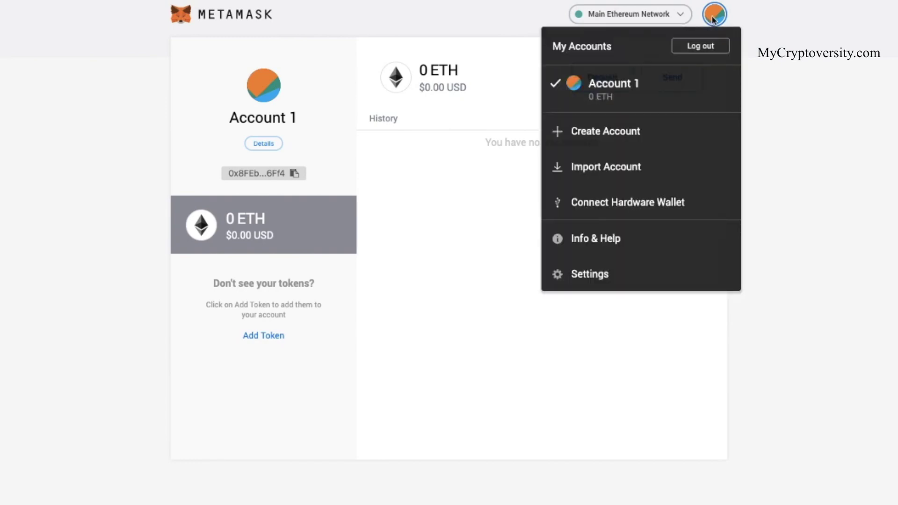
click(660, 204)
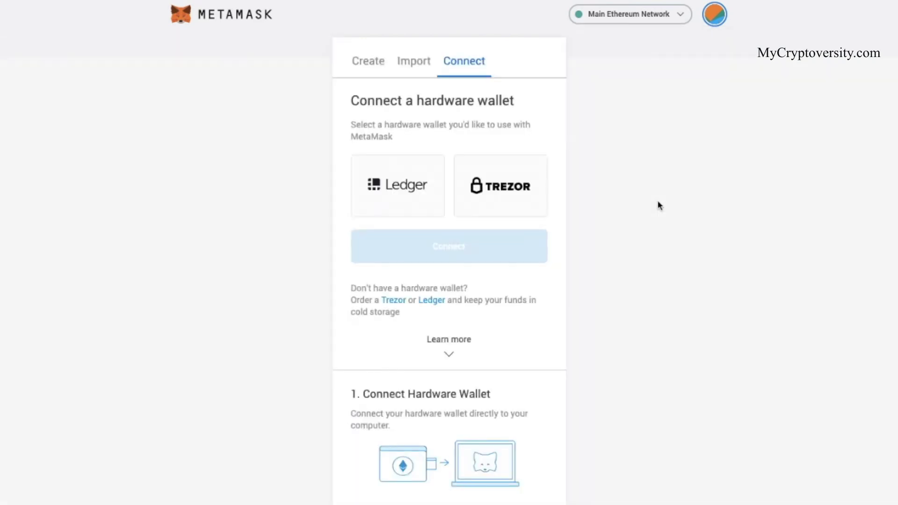
click(490, 205)
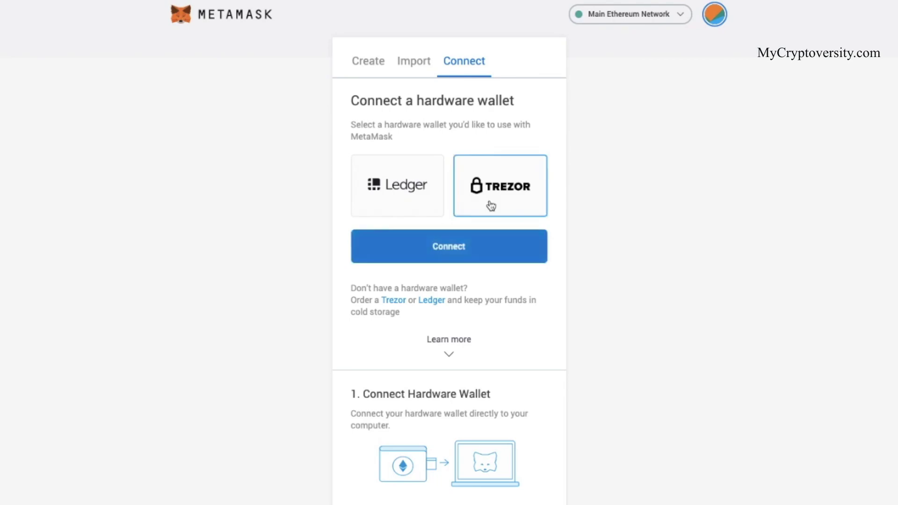
click(464, 253)
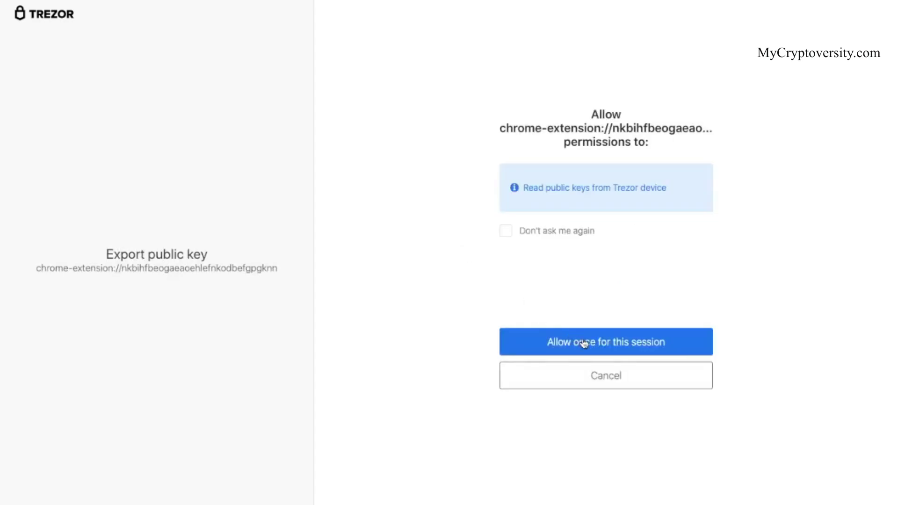
click(584, 343)
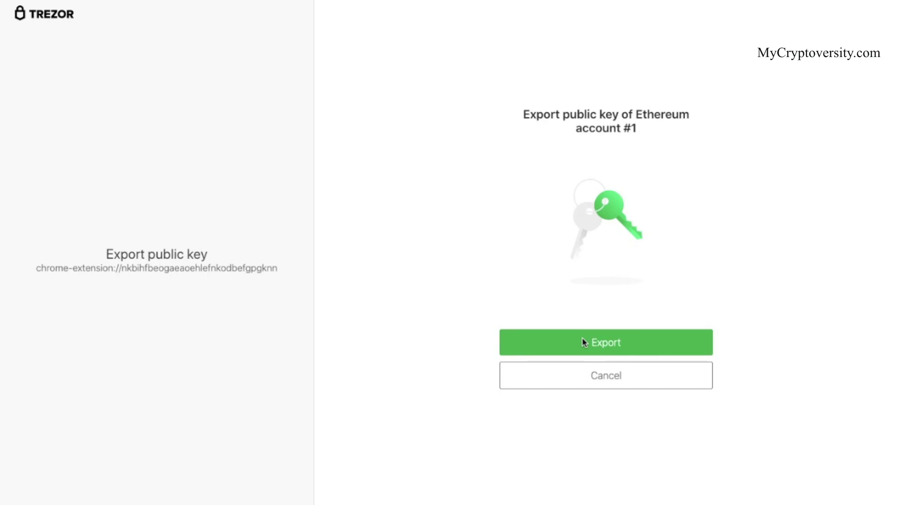
click(583, 342)
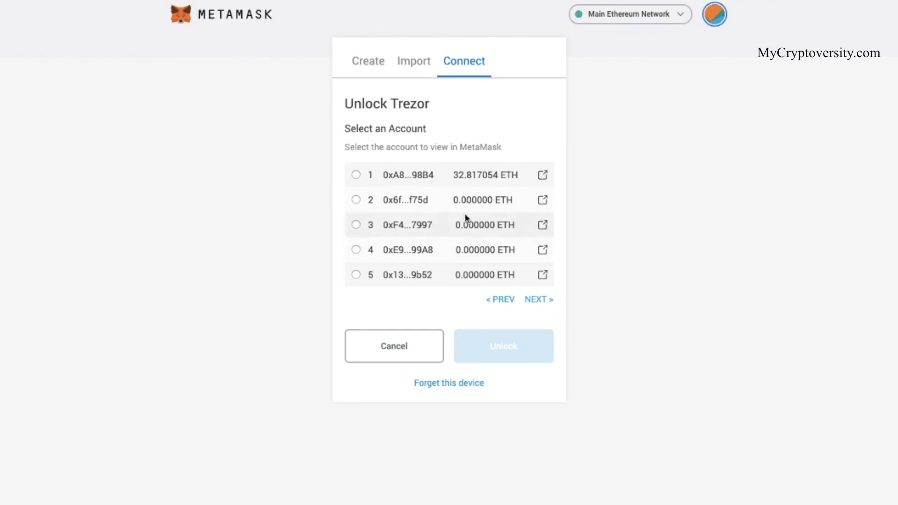
click(356, 176)
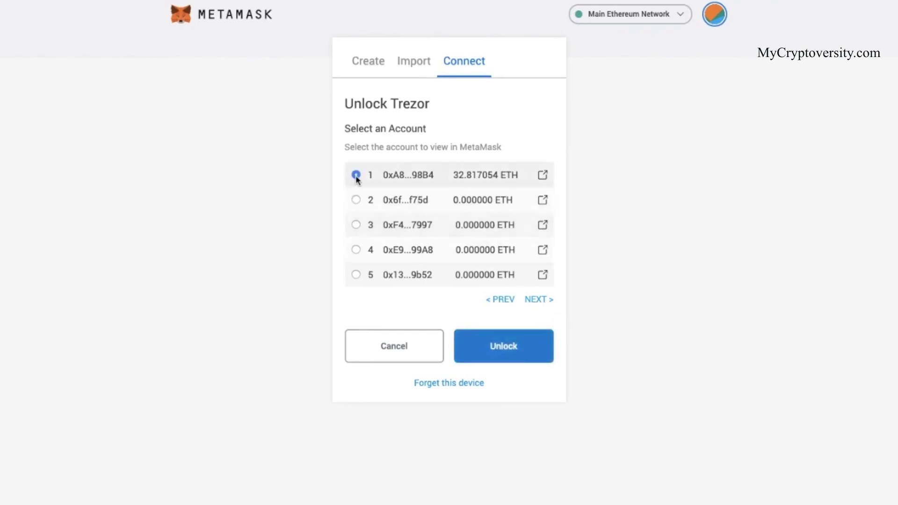
click(497, 356)
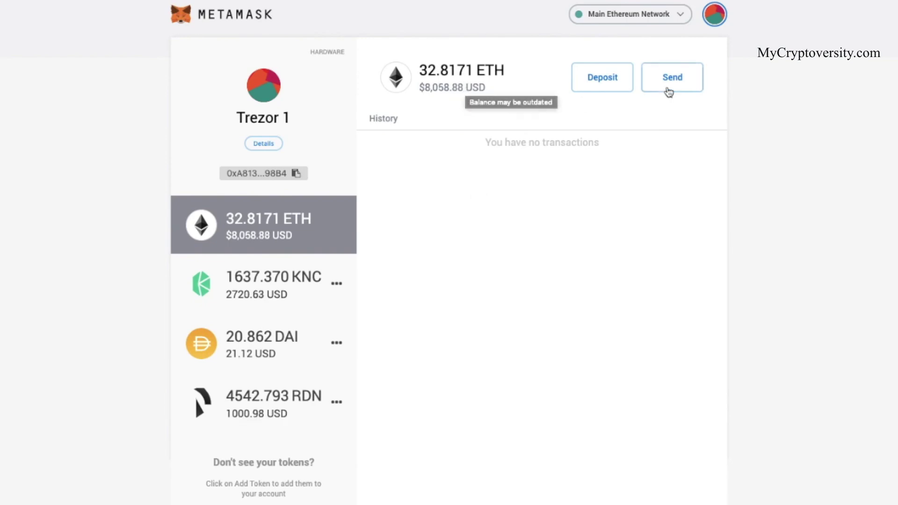
Prepare a transfer of the maximum DAI amount from the Trezor account to Account 1 and open the advanced fee options.
click(682, 92)
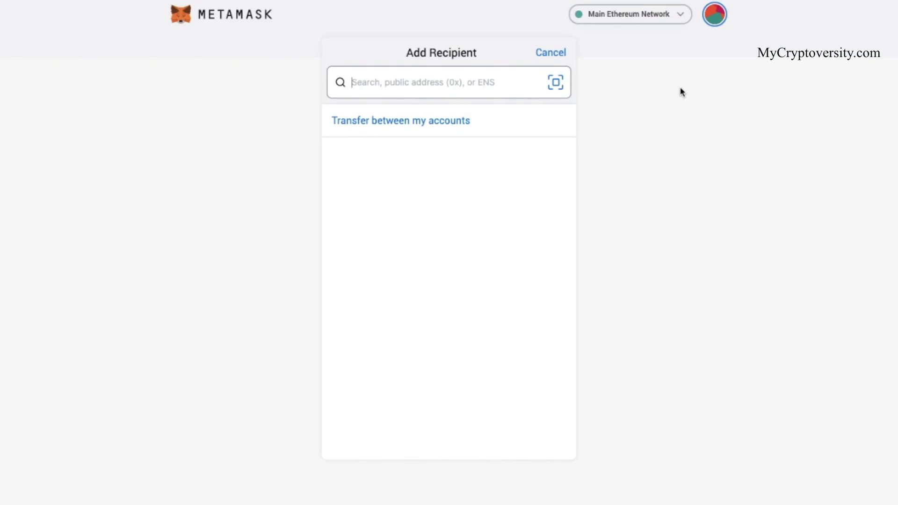
click(448, 123)
click(401, 182)
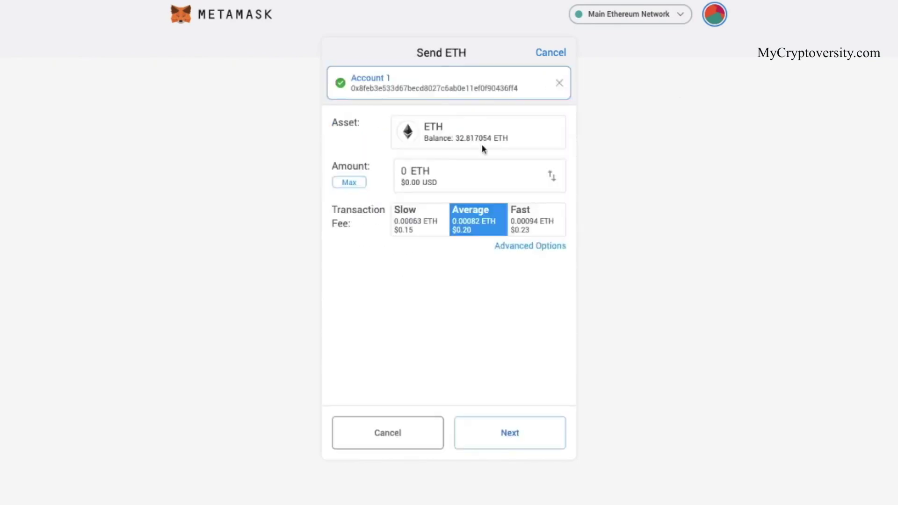
click(529, 137)
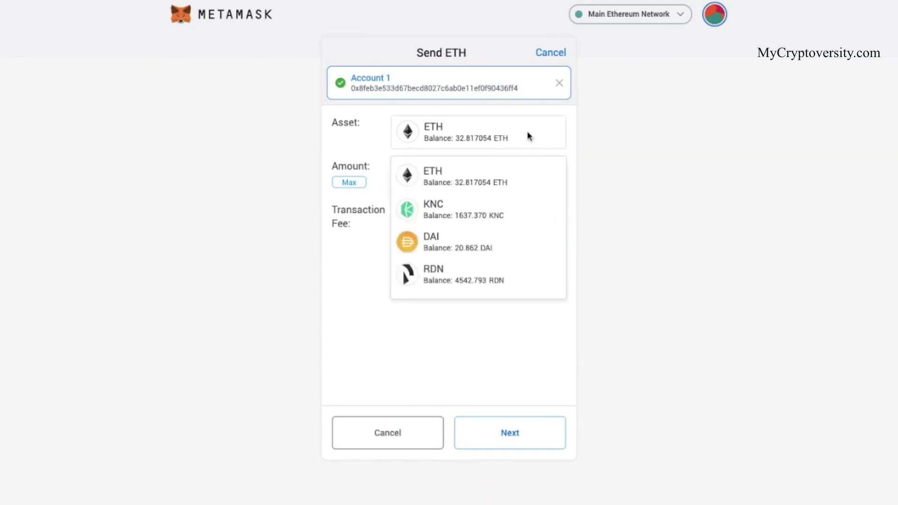
click(502, 239)
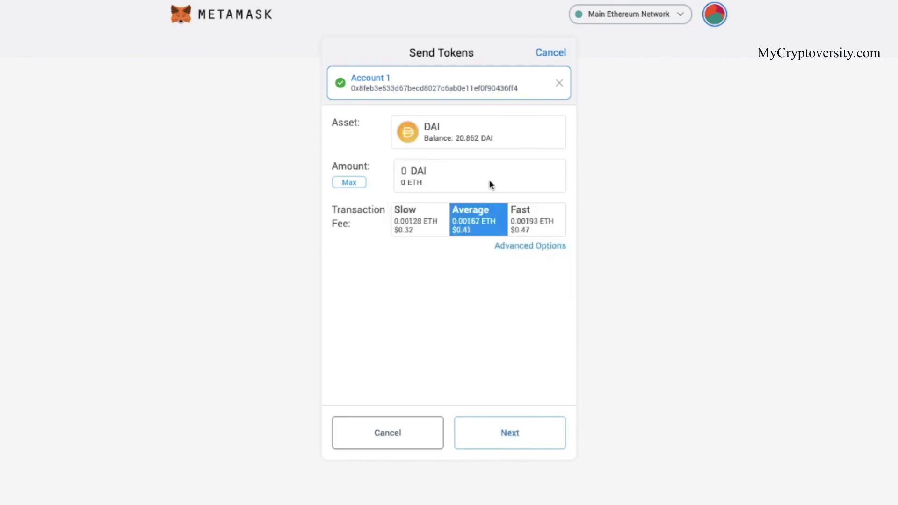
click(349, 183)
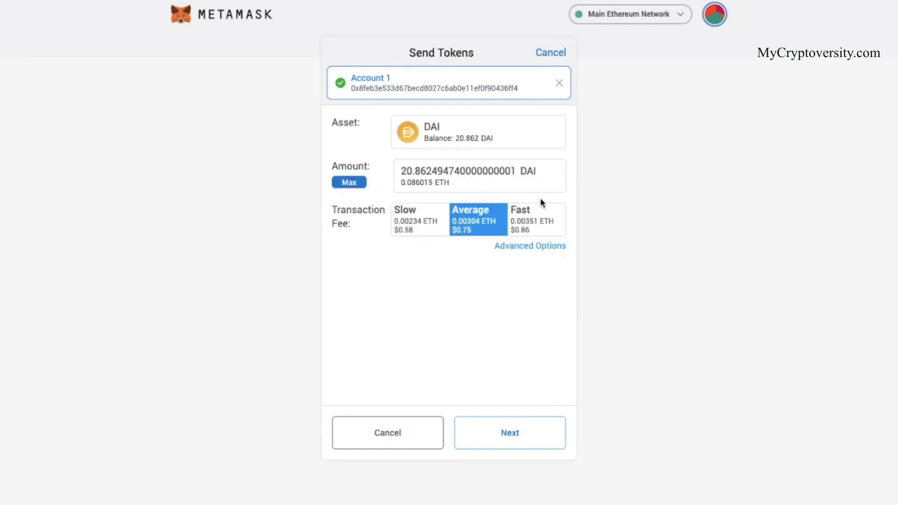
click(542, 249)
Go through the wallet's Advanced settings, return to the account and open the send form for DAI.
click(717, 22)
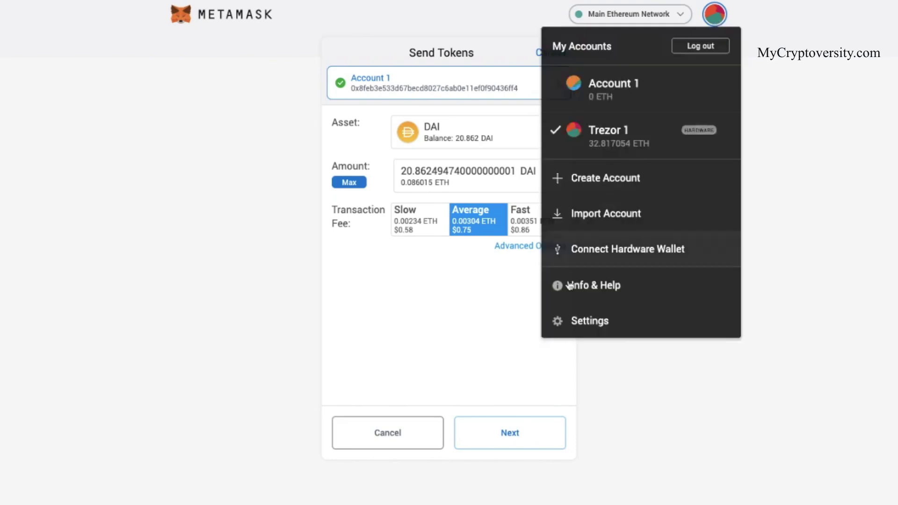
click(570, 325)
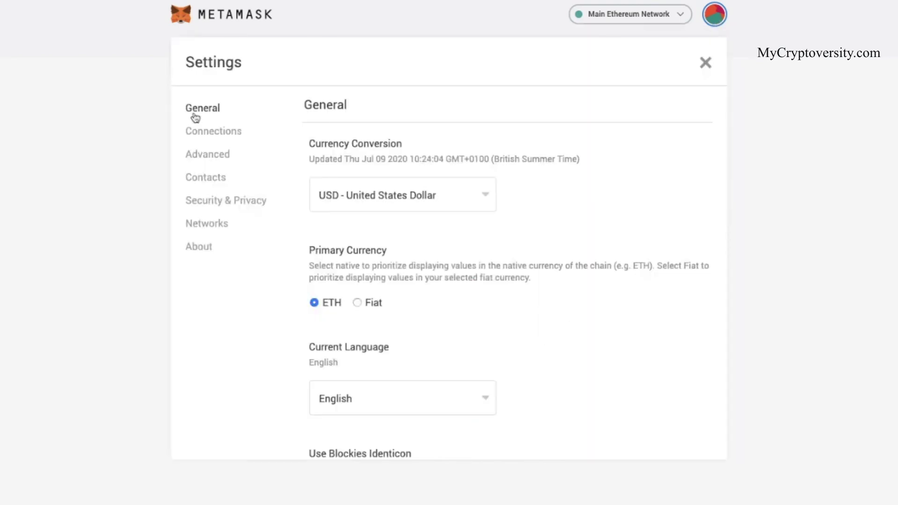
click(208, 155)
scroll(608, 291, down, 3)
click(323, 336)
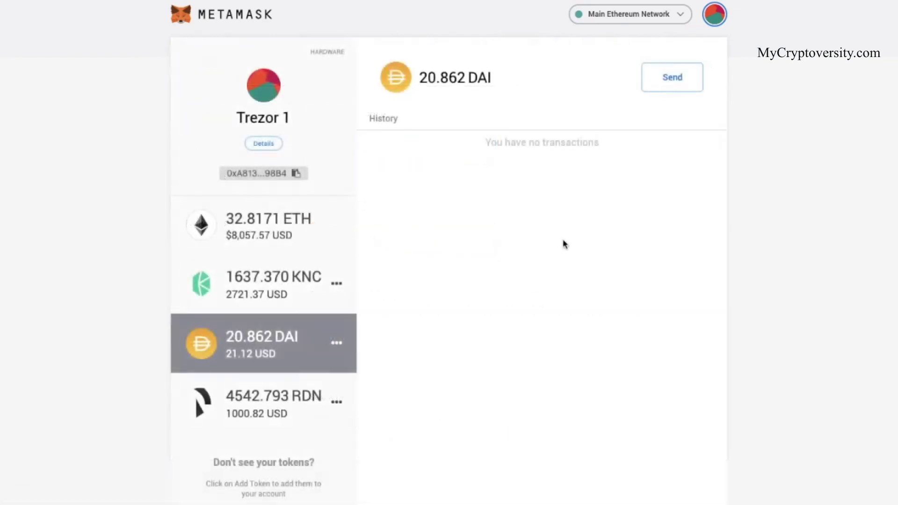
click(666, 80)
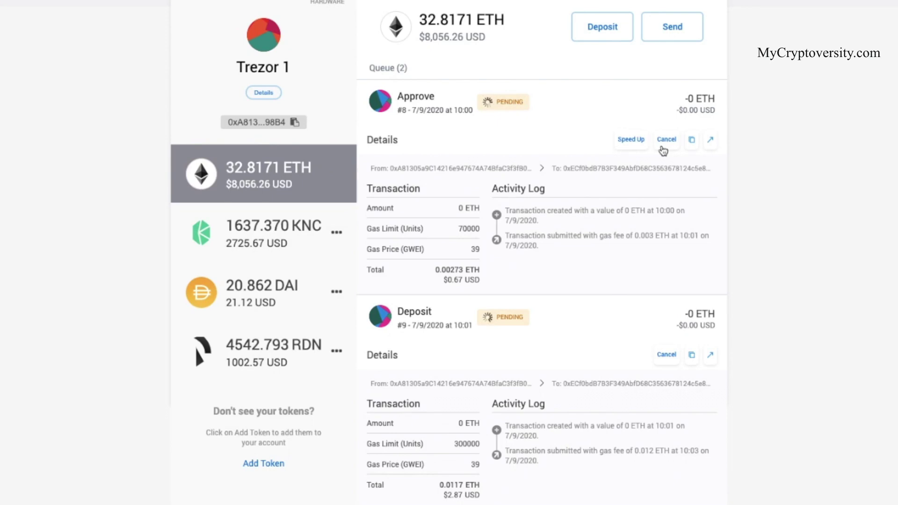
Request a speed-up of the pending Approve transaction in the queue.
click(628, 141)
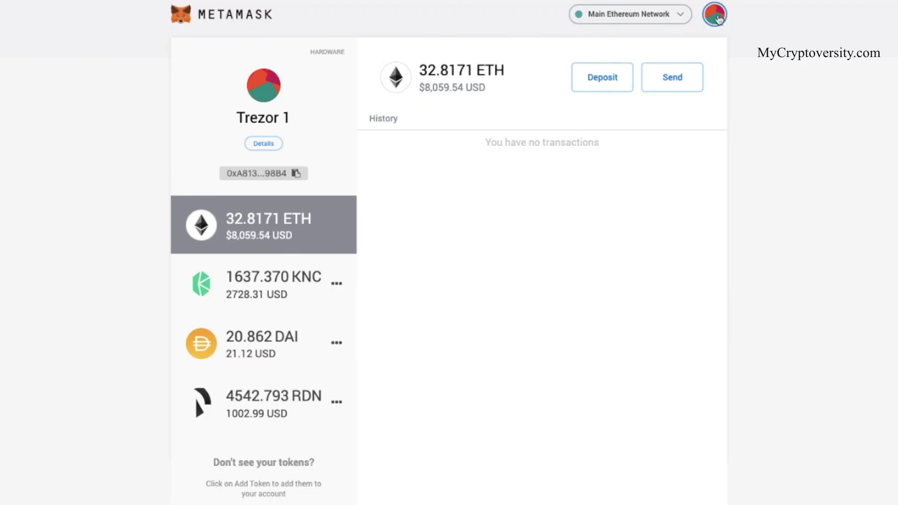
Set the primary currency to Fiat in the General settings and return to the account overview.
click(716, 16)
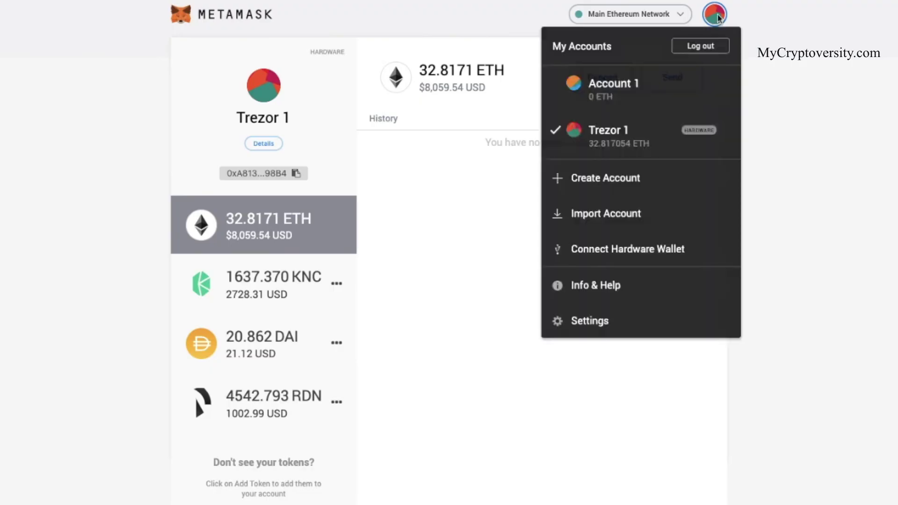
click(587, 324)
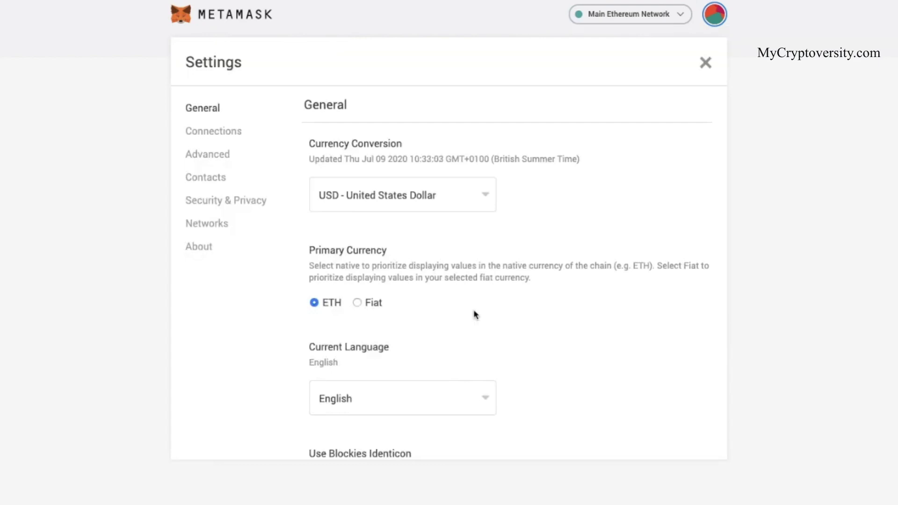
click(357, 303)
click(707, 63)
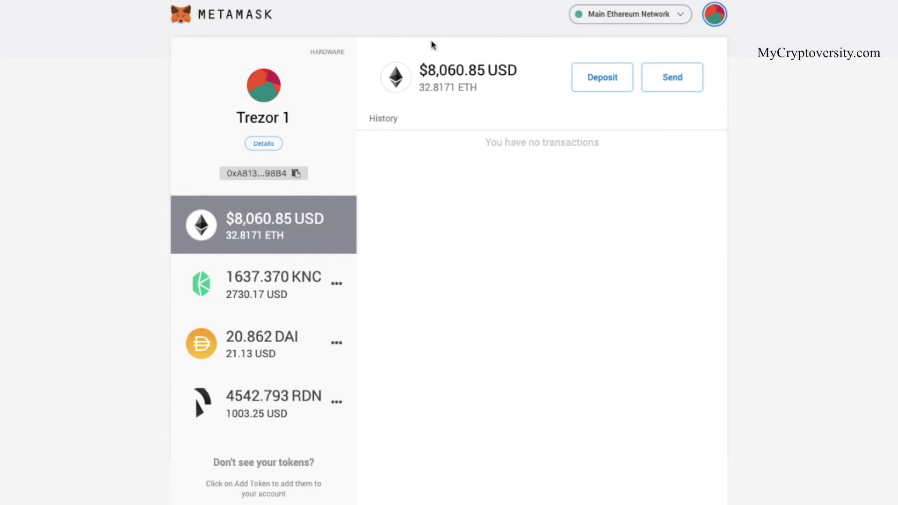
Examine the connected sites and the Advanced options in the settings, and open the new contact form under Contacts.
click(715, 14)
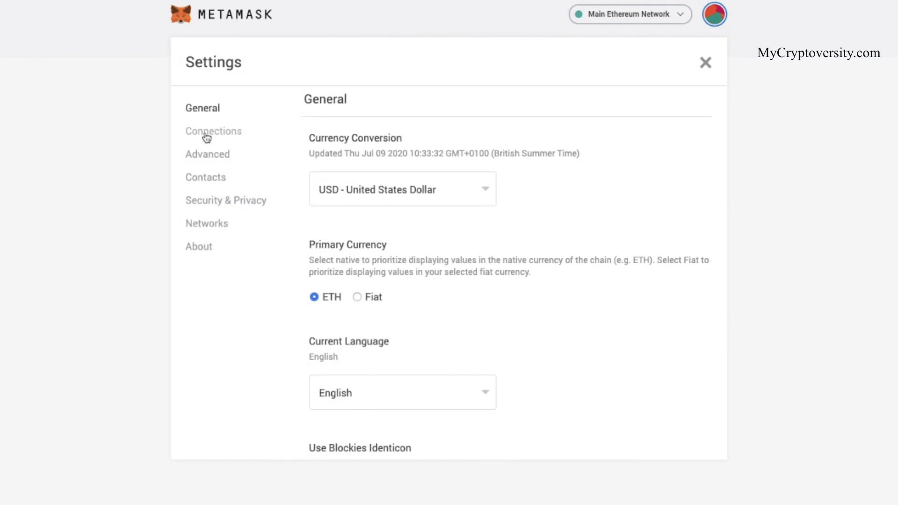
click(206, 136)
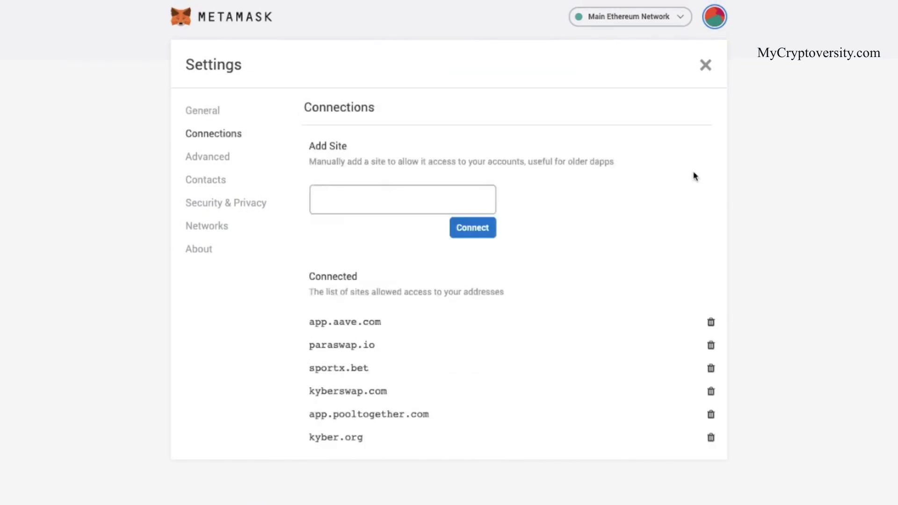
scroll(694, 176, down, 2)
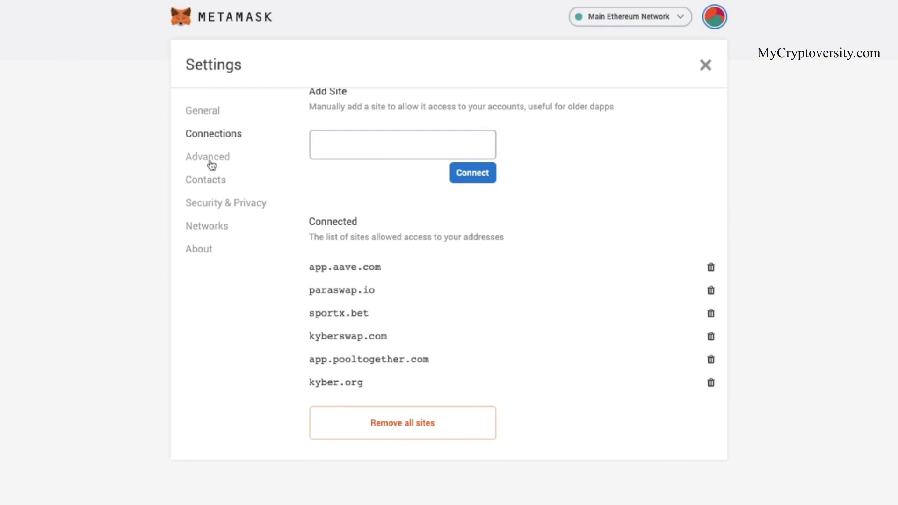
click(210, 162)
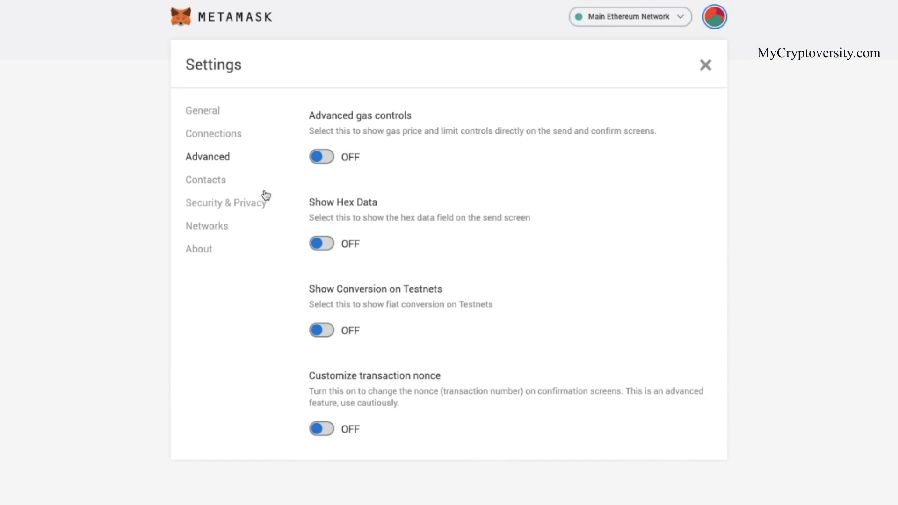
click(205, 182)
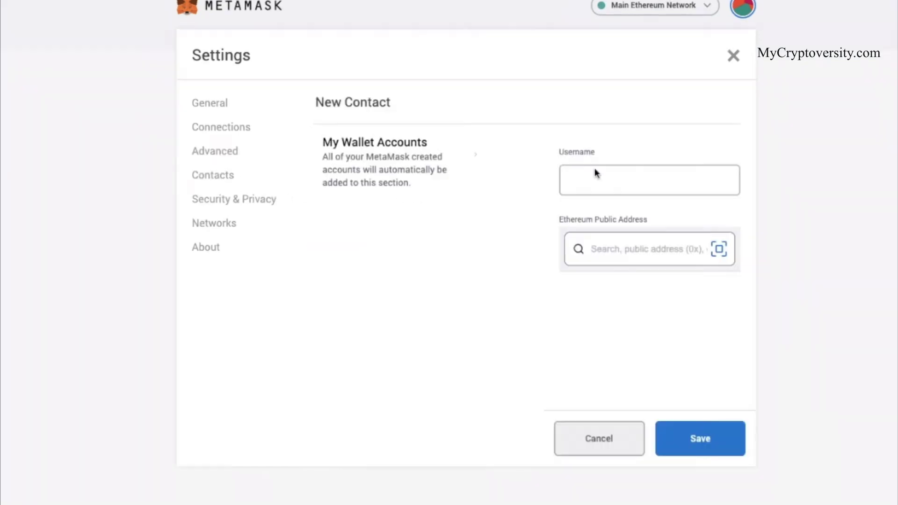